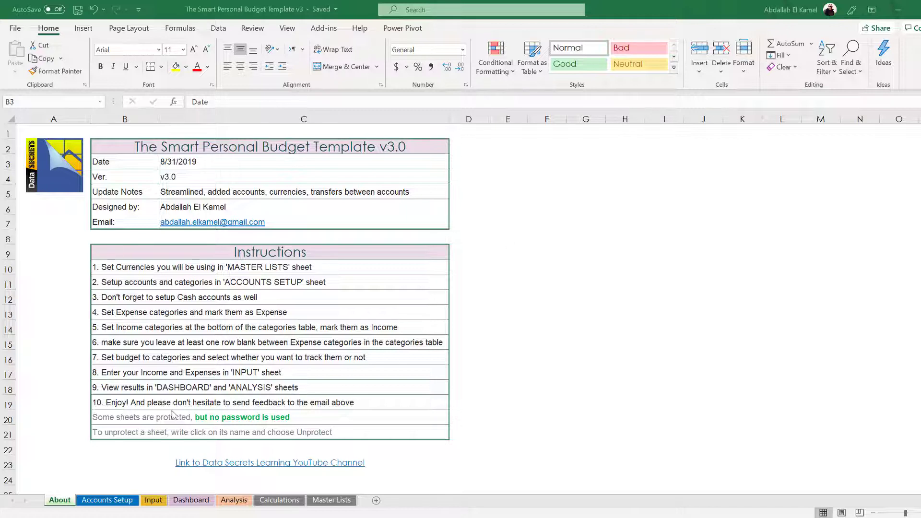
Open the Accounts Setup sheet and select the currency of the Bank of America account.
left_click(106, 501)
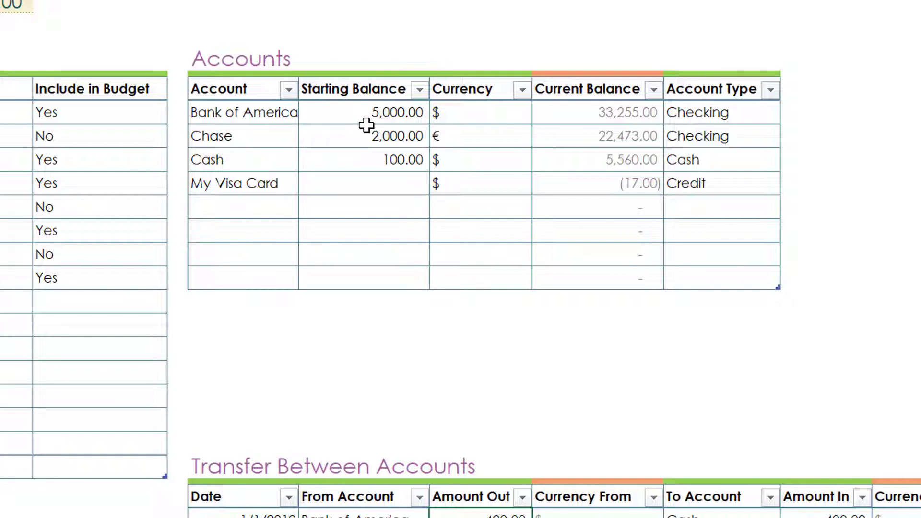
left_click(501, 121)
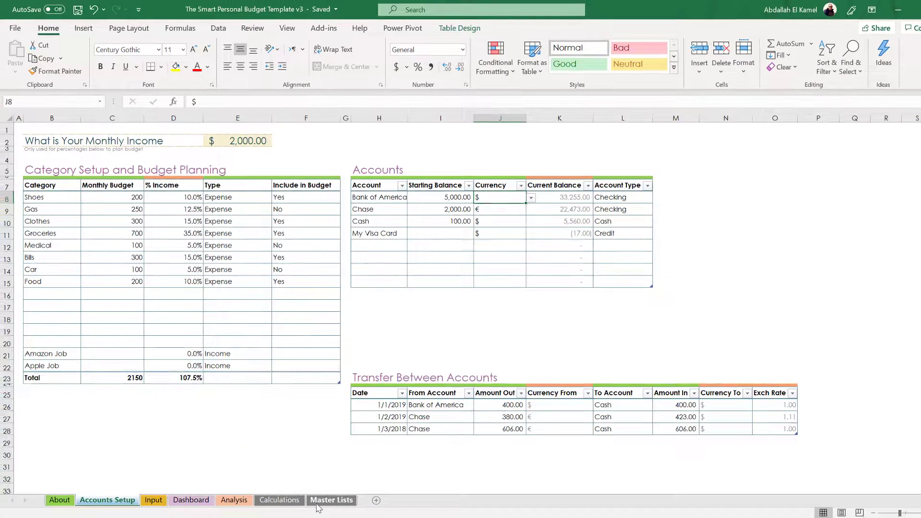
Try extending the Currency table on the Master Lists sheet down to row 10, and undo the resize.
left_click(327, 501)
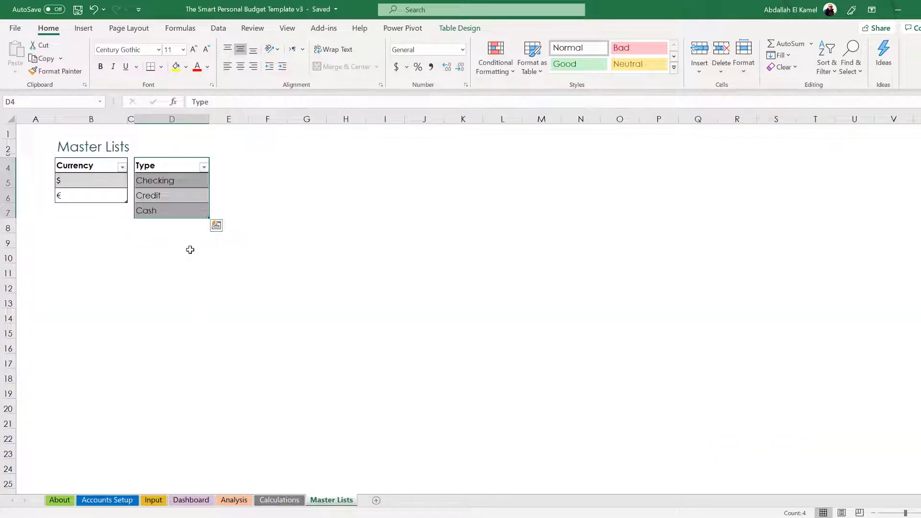
left_click(82, 180)
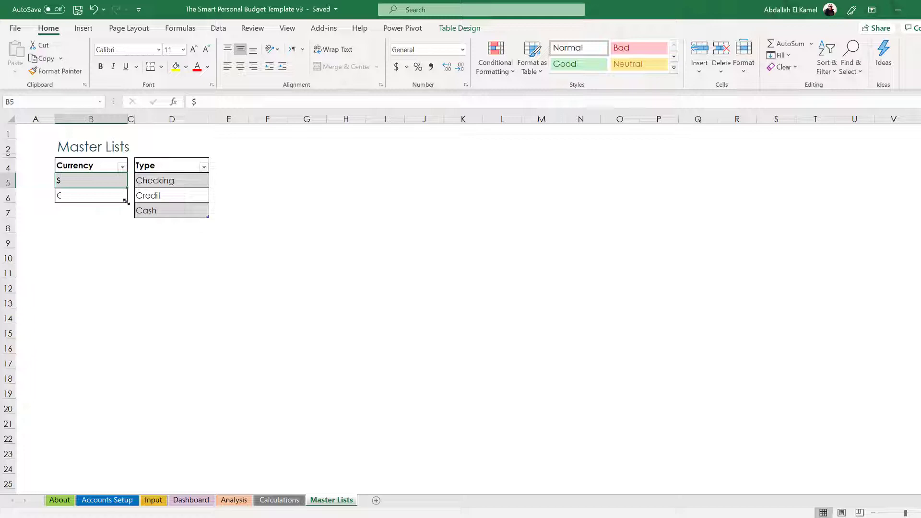
left_click_drag(126, 201, 120, 259)
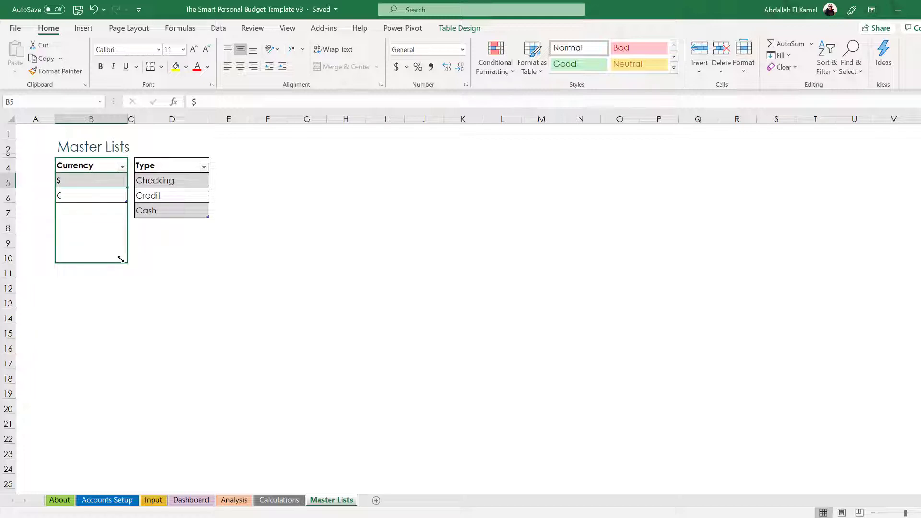
left_click_drag(121, 259, 121, 259)
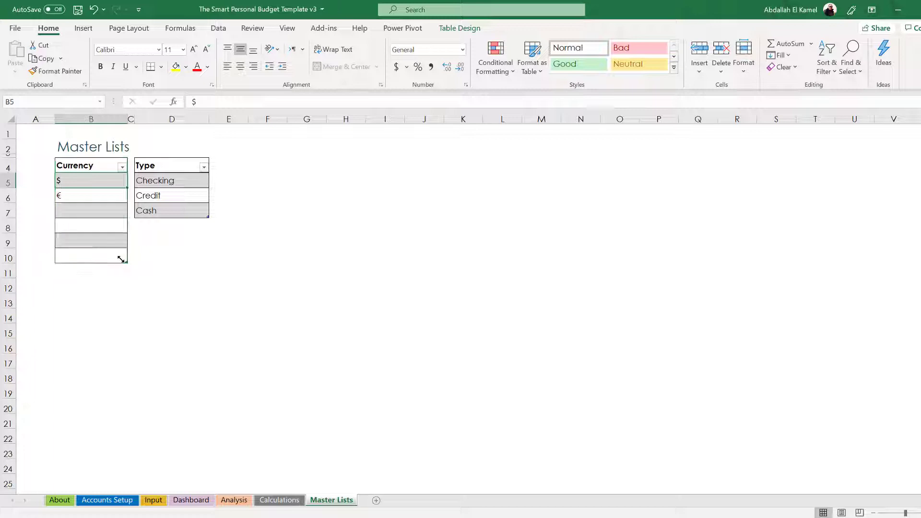
key("ctrl+z")
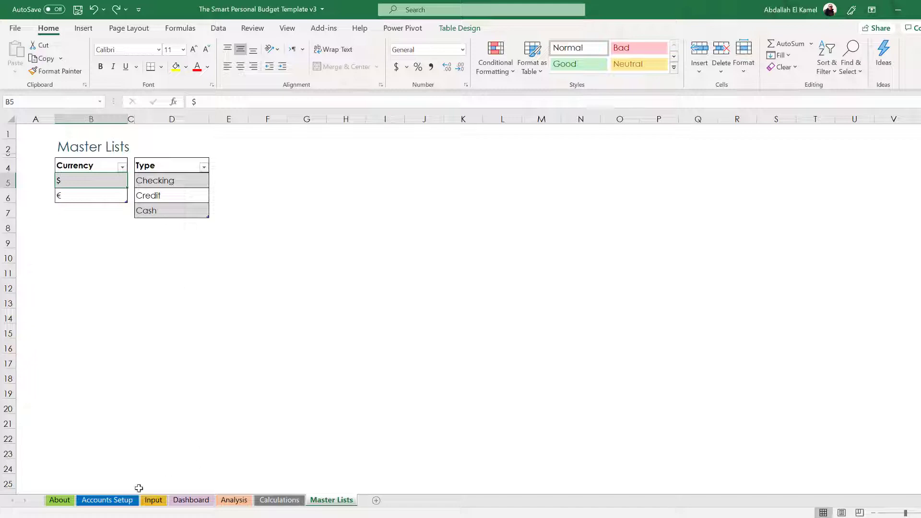
Inspect the Bank of America current balance and the 1/1/2019 transfer's accounts, amounts and exchange rate on the Accounts Setup sheet.
left_click(109, 500)
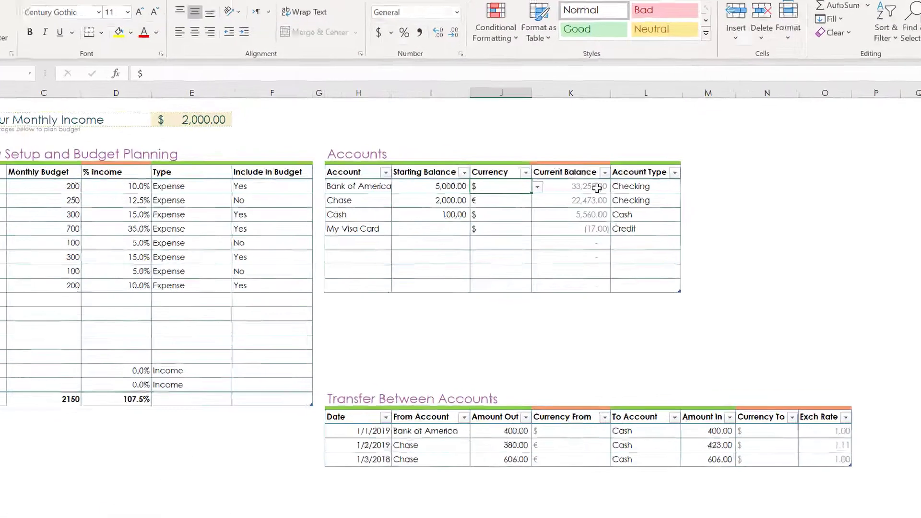
left_click(575, 187)
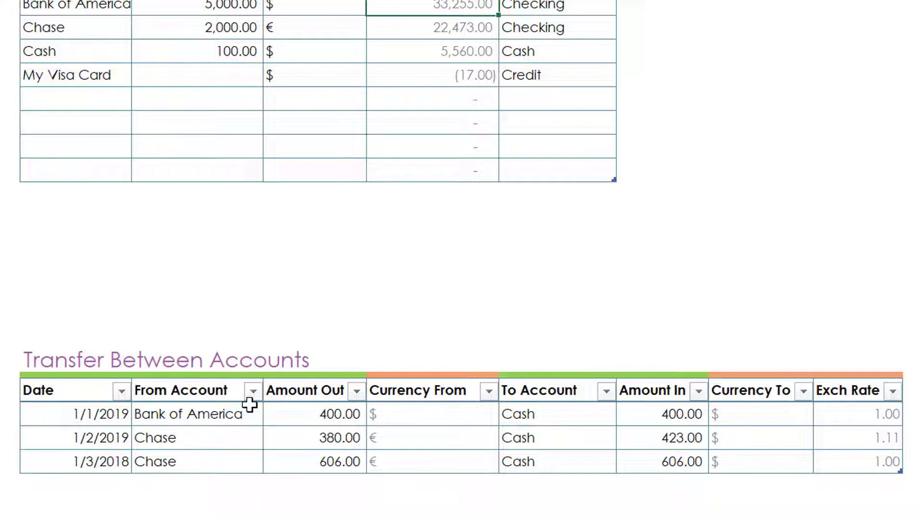
left_click(227, 415)
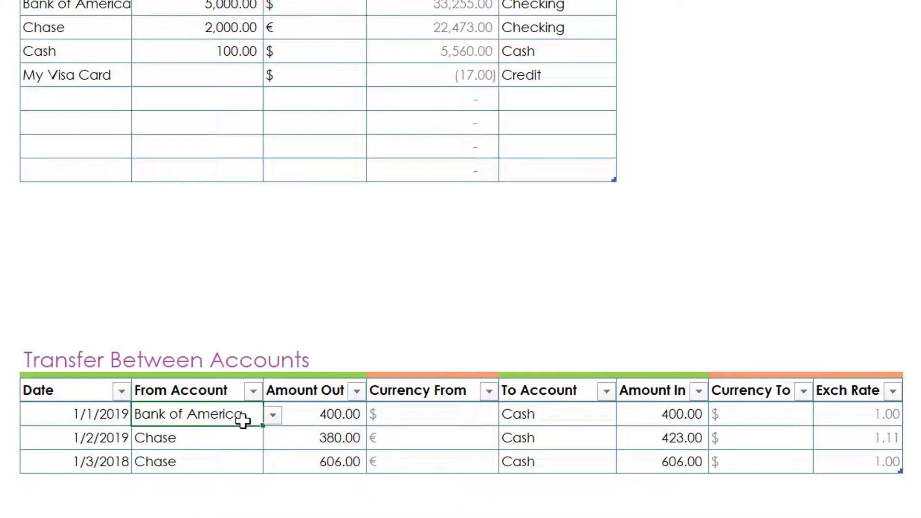
left_click(319, 418)
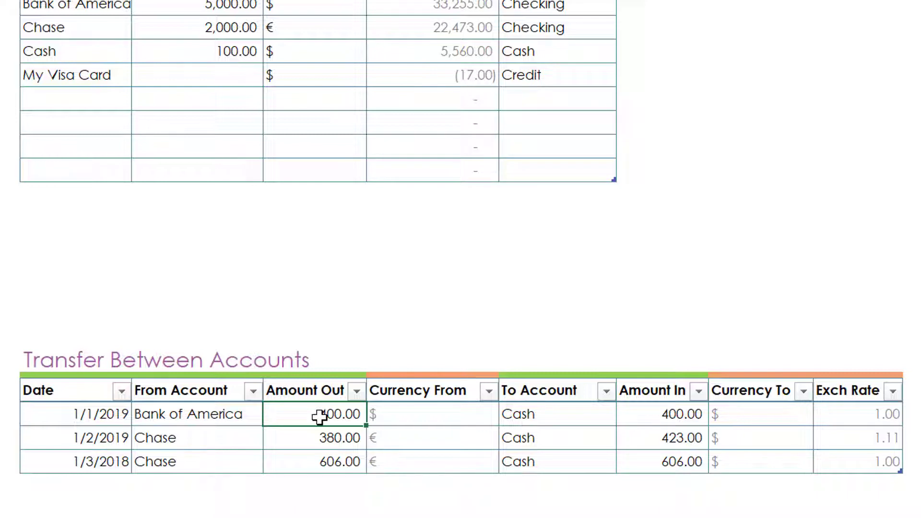
left_click(577, 417)
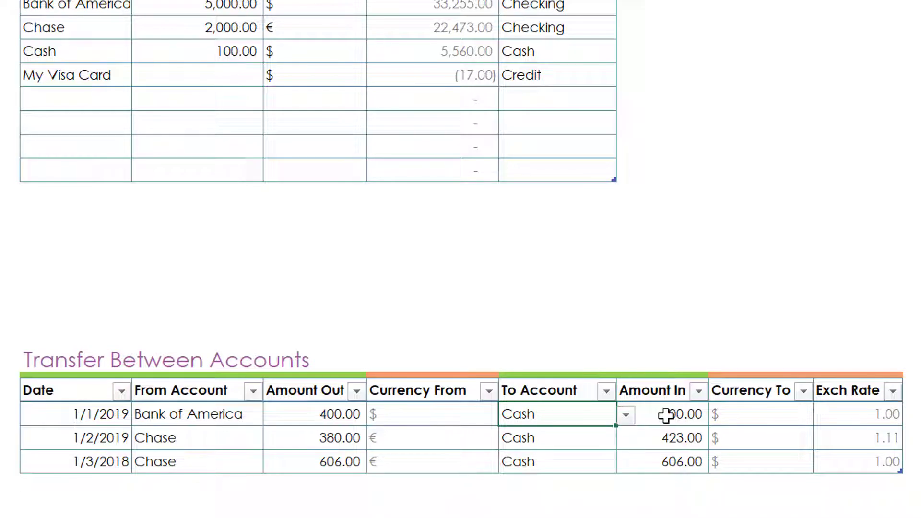
left_click(665, 414)
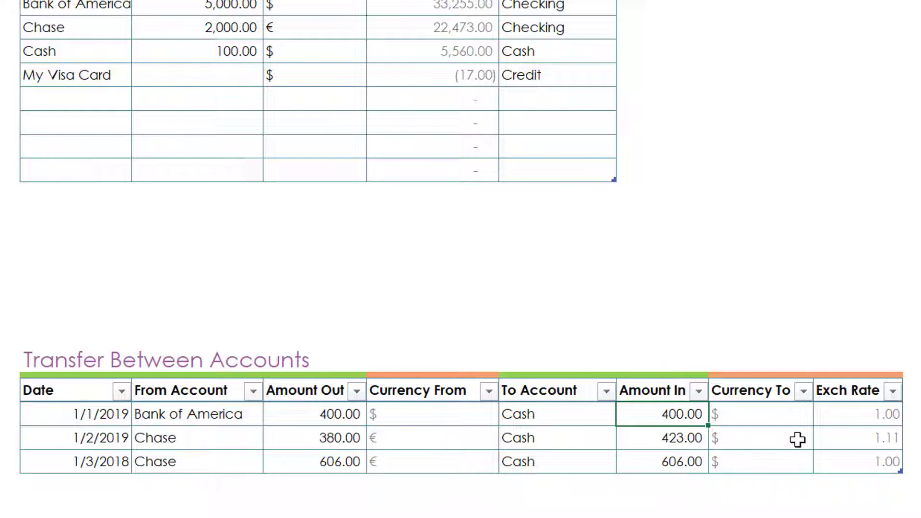
left_click(856, 417)
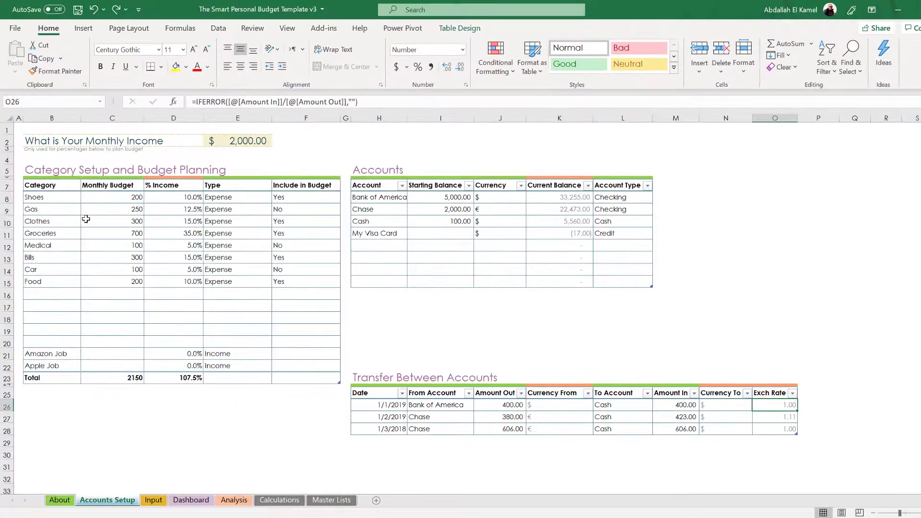
Compare the category budget setup with the category tables on the Analysis and Dashboard sheets, ending on Accounts Setup.
left_click(85, 219)
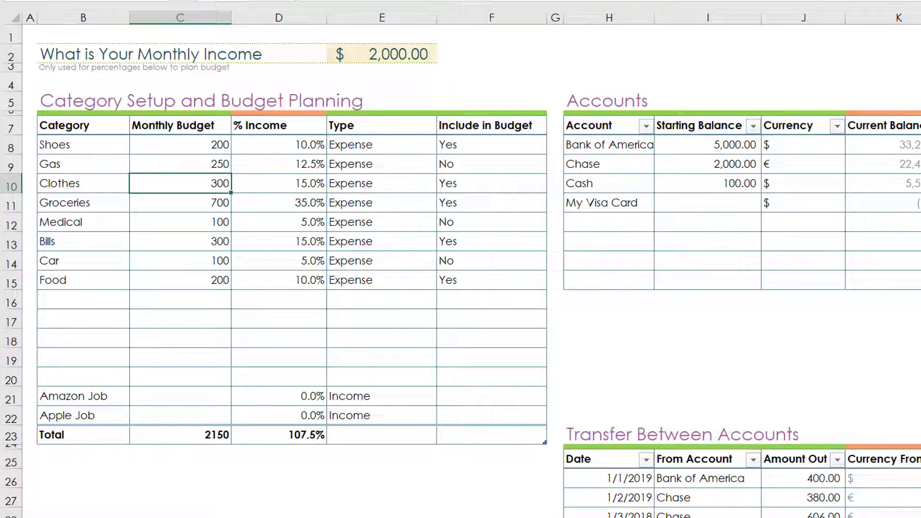
key("ctrl+Page_Down")
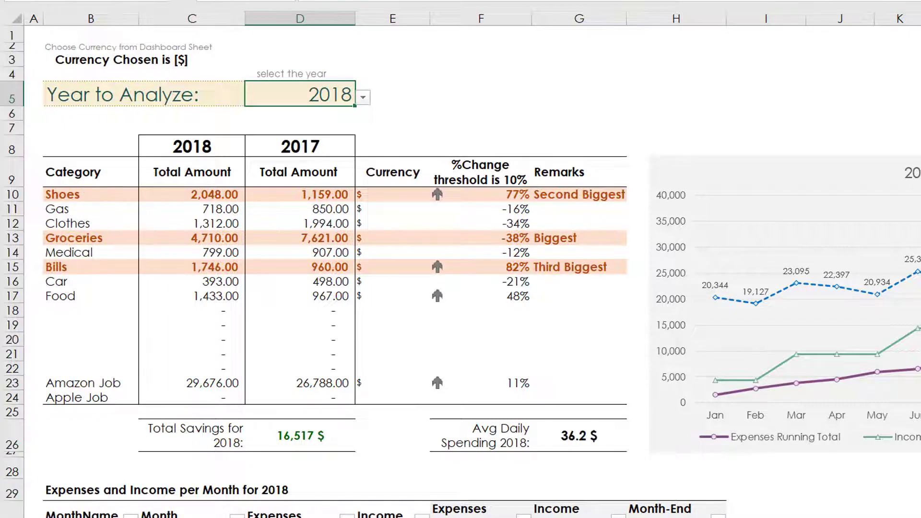
left_click(202, 517)
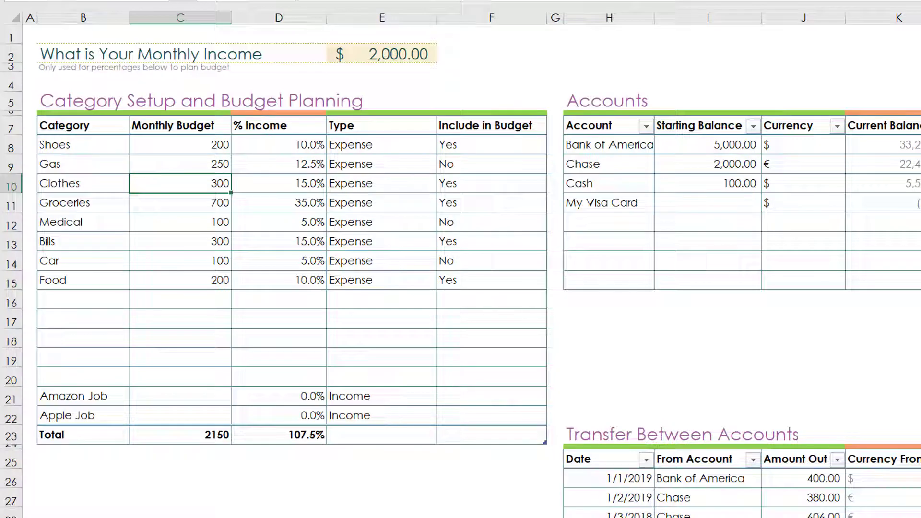
key("ctrl+Page_Down")
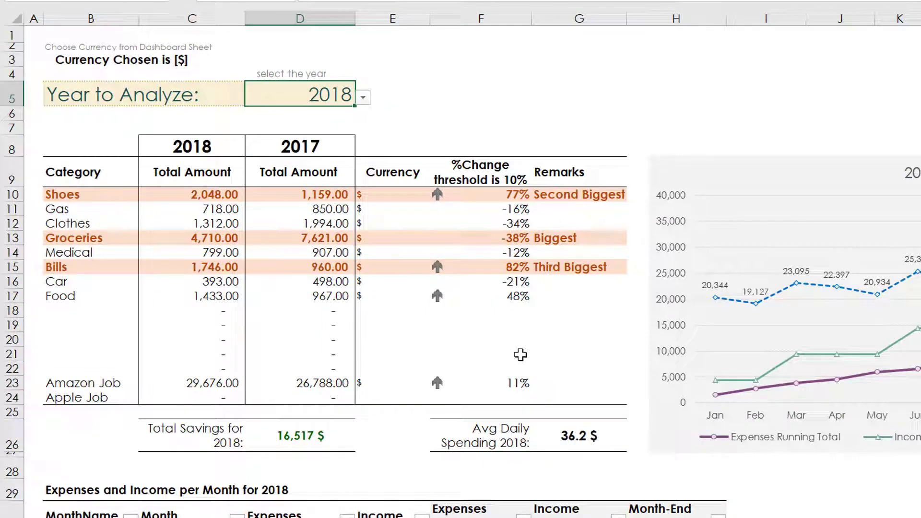
key("ctrl+Page_Up")
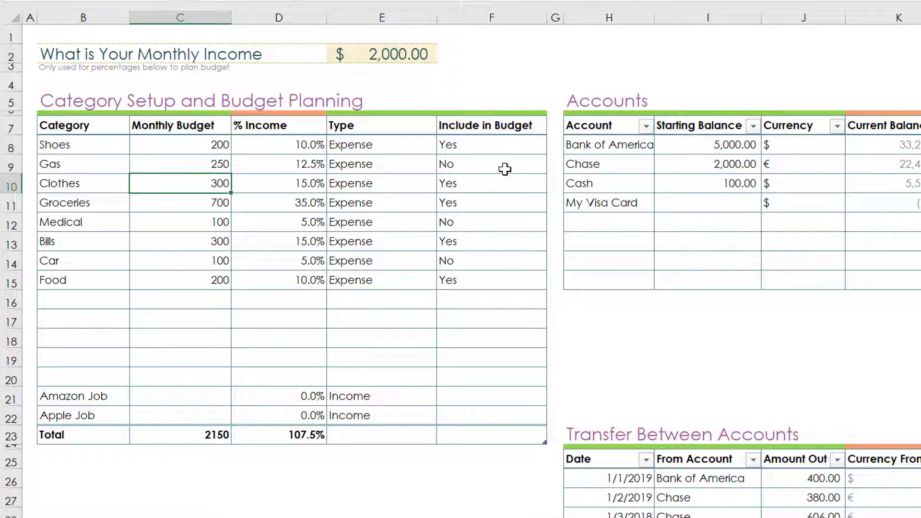
left_click(230, 517)
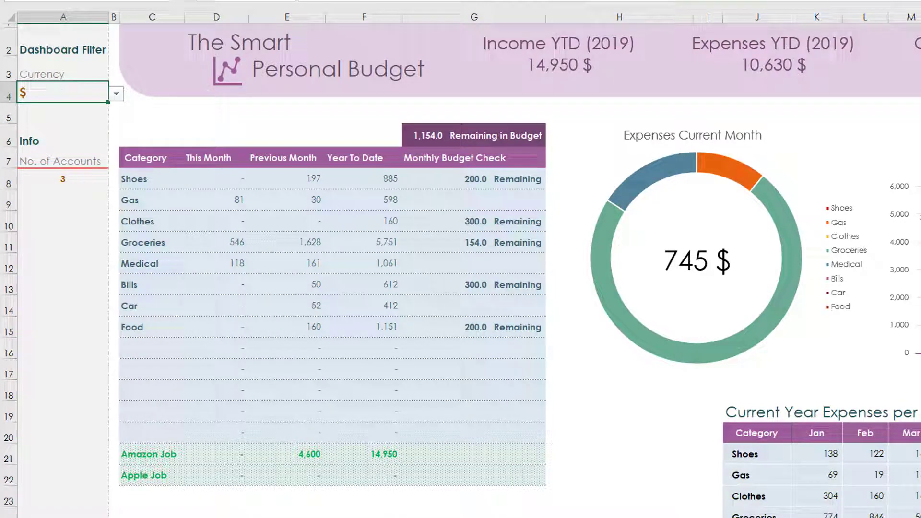
left_click(107, 500)
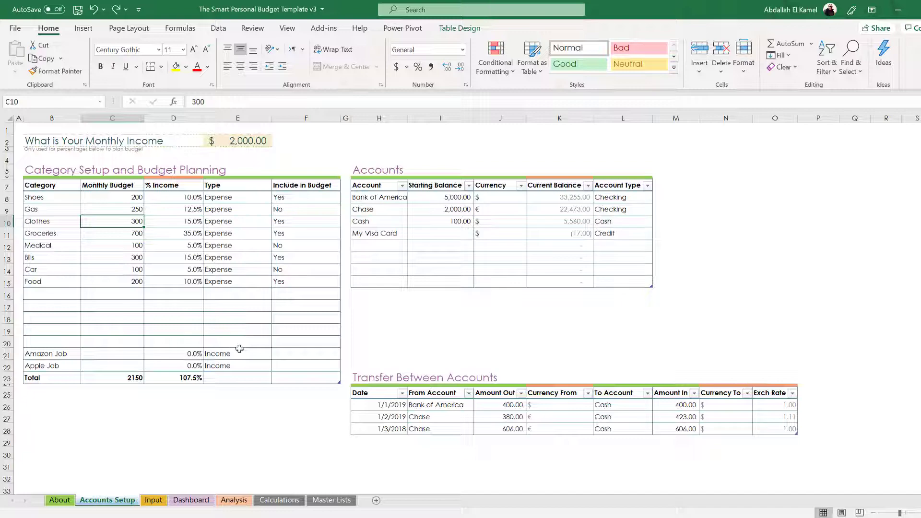
Inspect the category, account, available funds, amount and comments of the 2/16/2017 Groceries entry on the Input sheet.
left_click(154, 501)
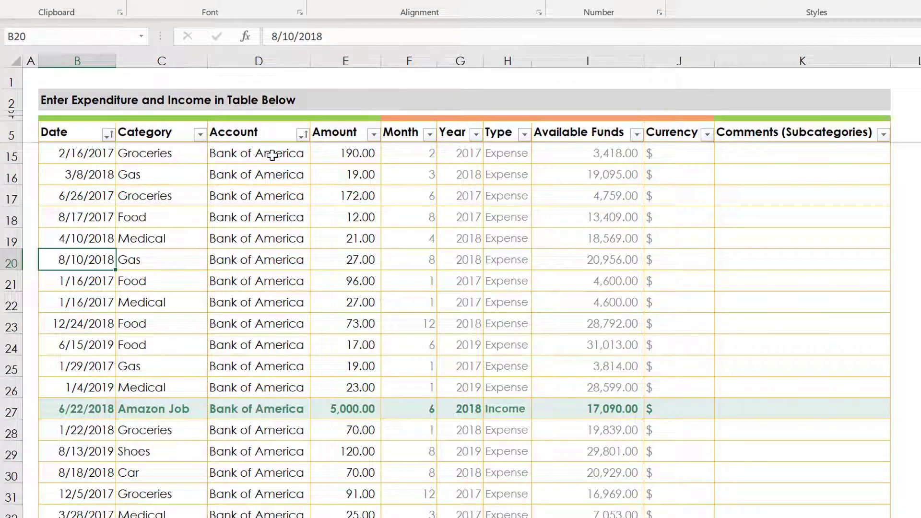
left_click(172, 156)
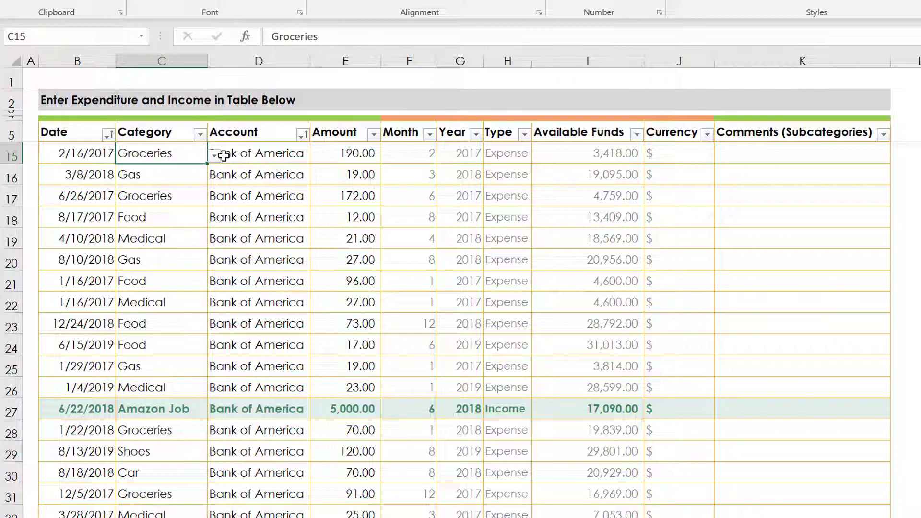
left_click(286, 157)
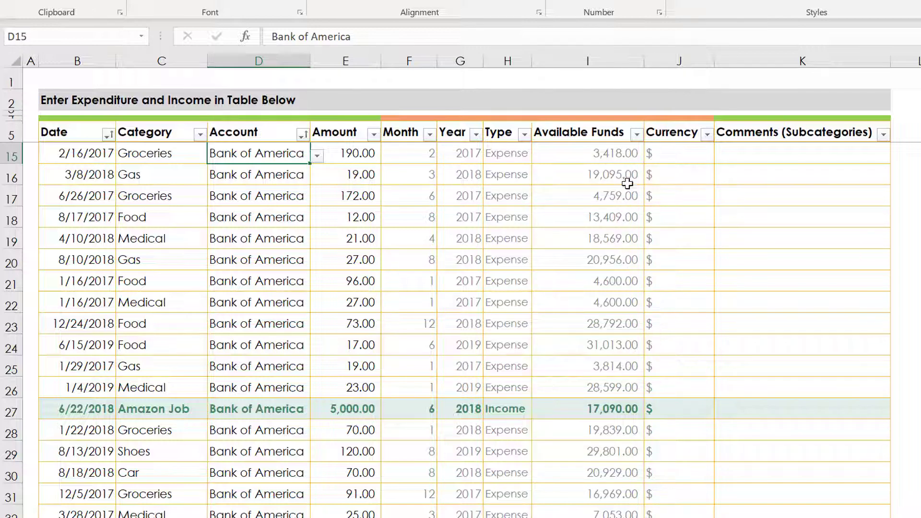
left_click(601, 159)
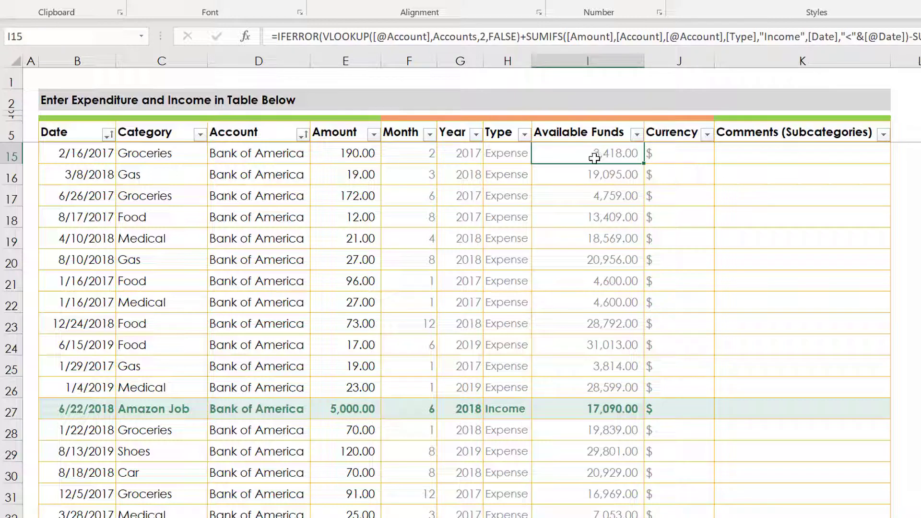
left_click(340, 152)
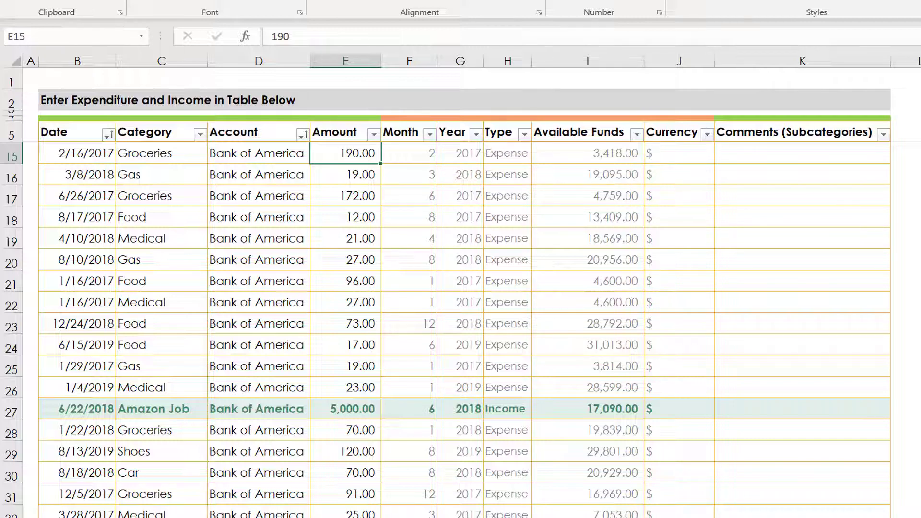
left_click(779, 148)
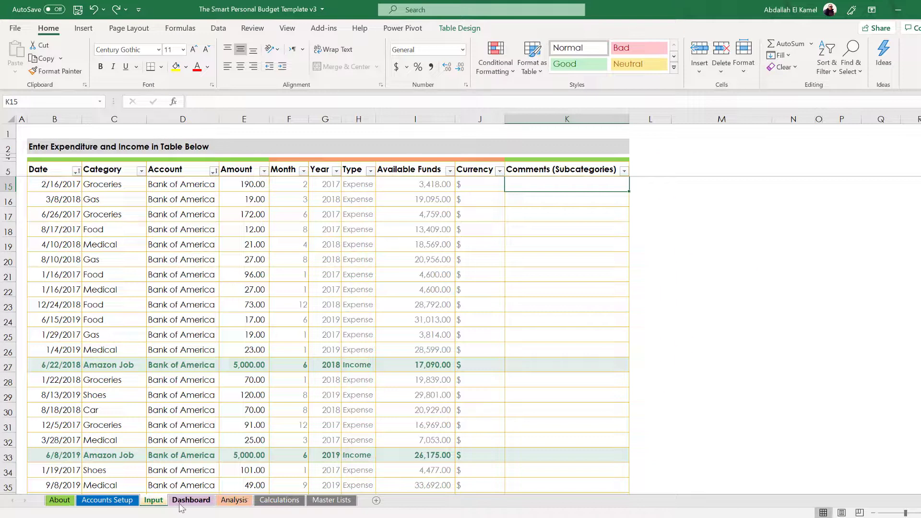
Choose $ as the currency filter on the Dashboard sheet.
left_click(191, 500)
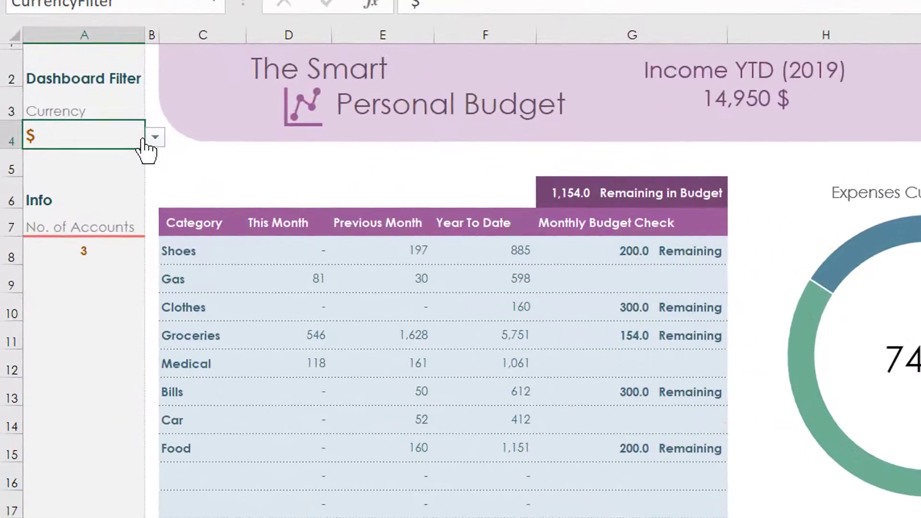
left_click(154, 138)
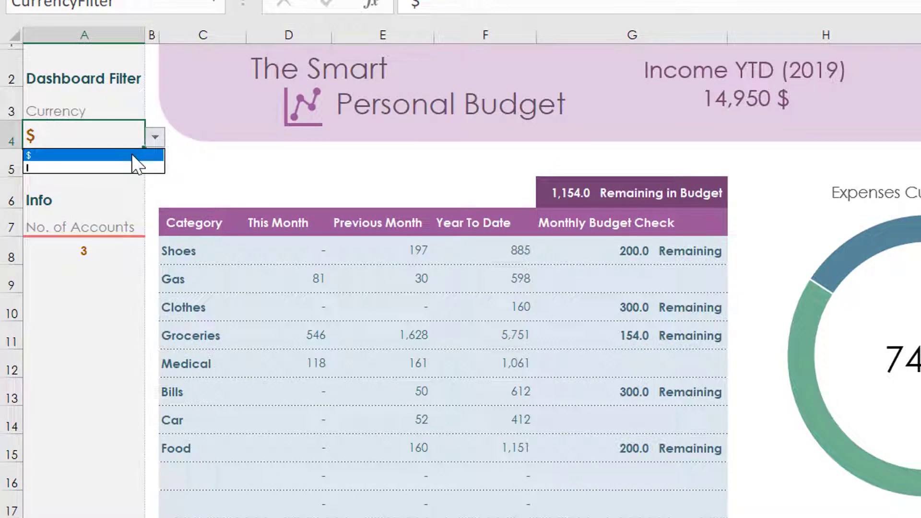
left_click(132, 153)
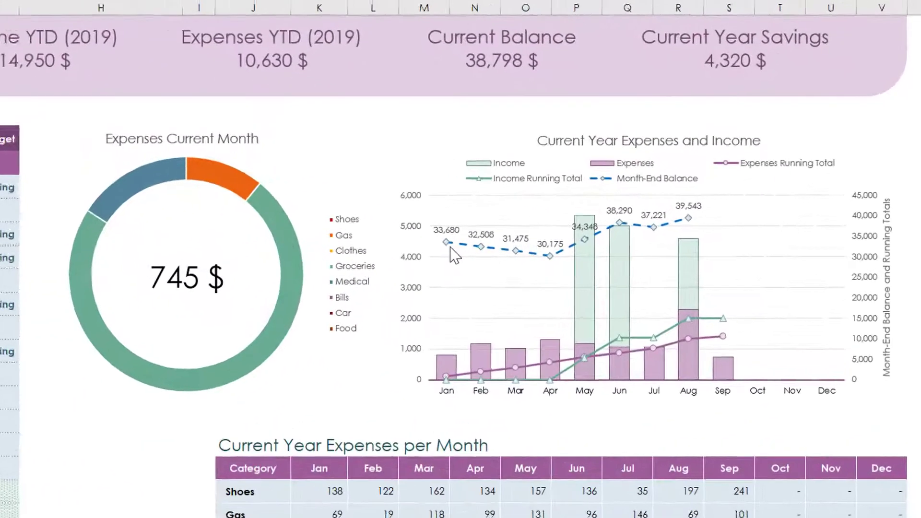
Examine the Current Year Expenses and Income chart, the monthly expenses table and the balance chart on the Dashboard.
mouse_move(446, 243)
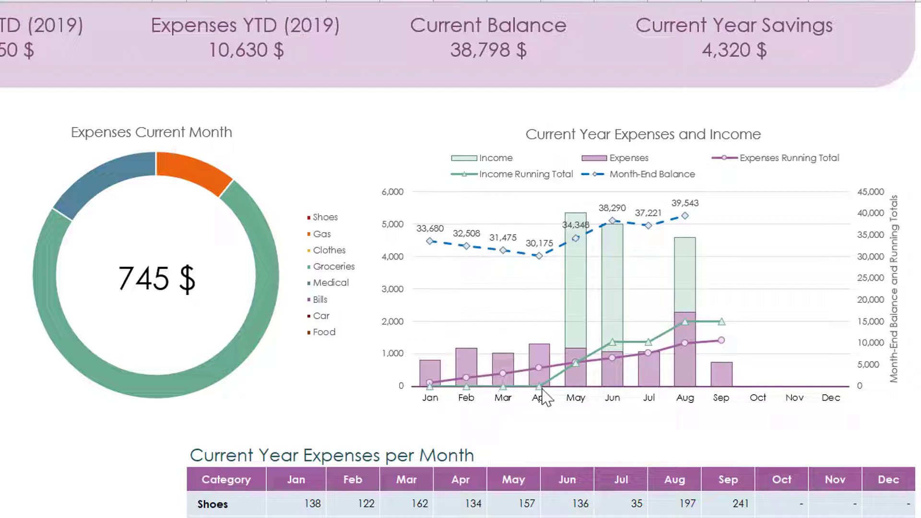
mouse_move(541, 390)
mouse_move(567, 363)
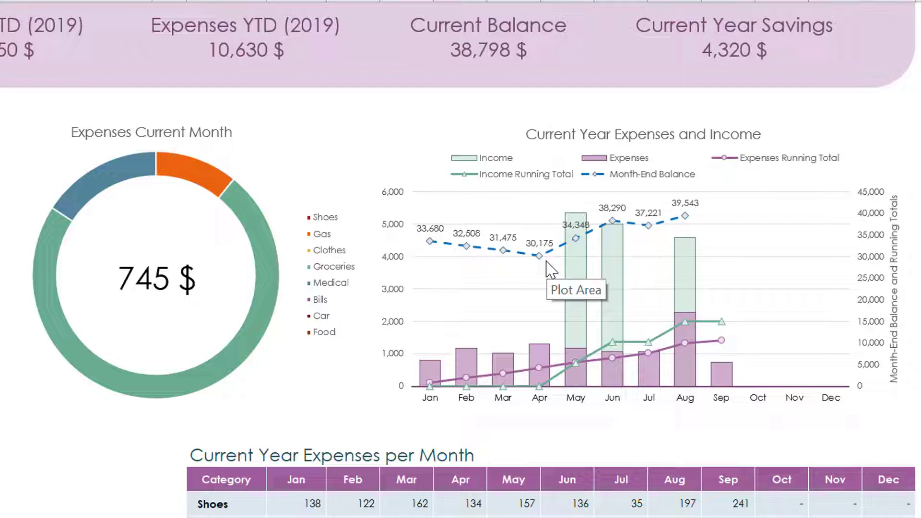
mouse_move(539, 256)
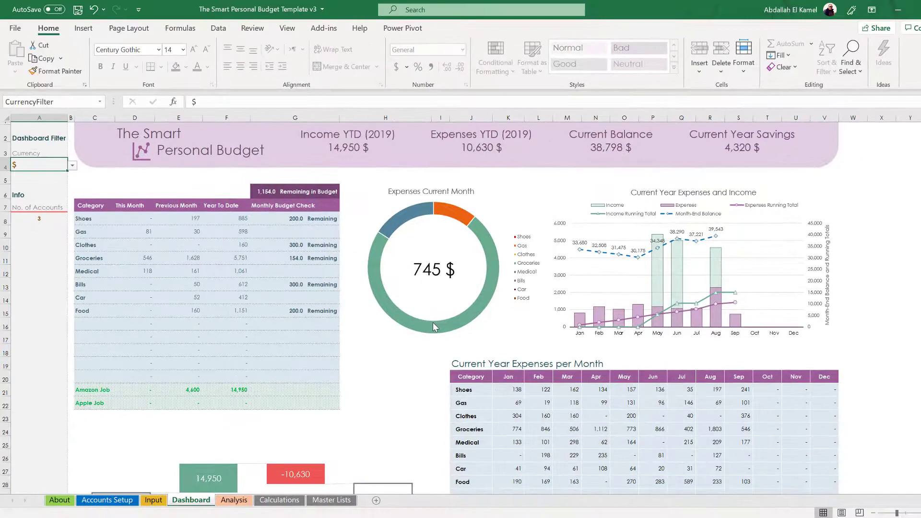
scroll(433, 322, "down", 1)
scroll(432, 326, "down", 2)
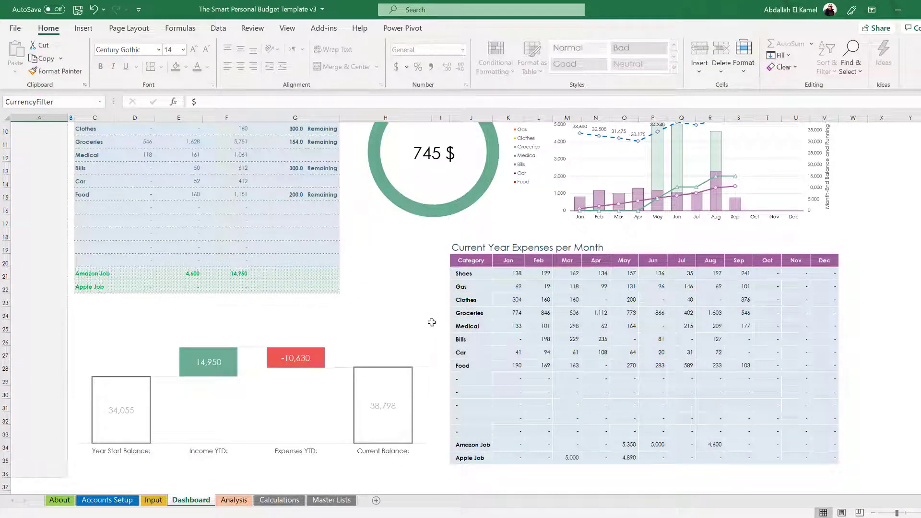
scroll(432, 323, "up", 3)
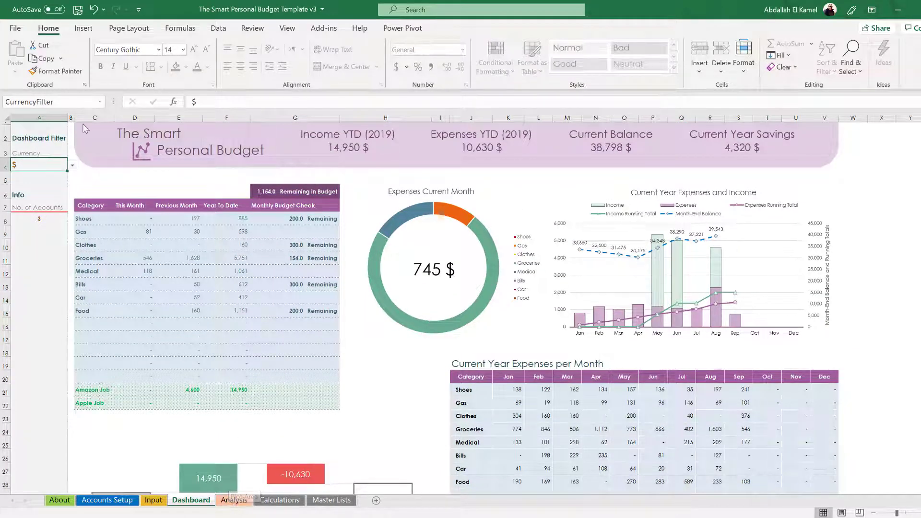
Choose € as the currency filter on the Dashboard sheet.
left_click(74, 166)
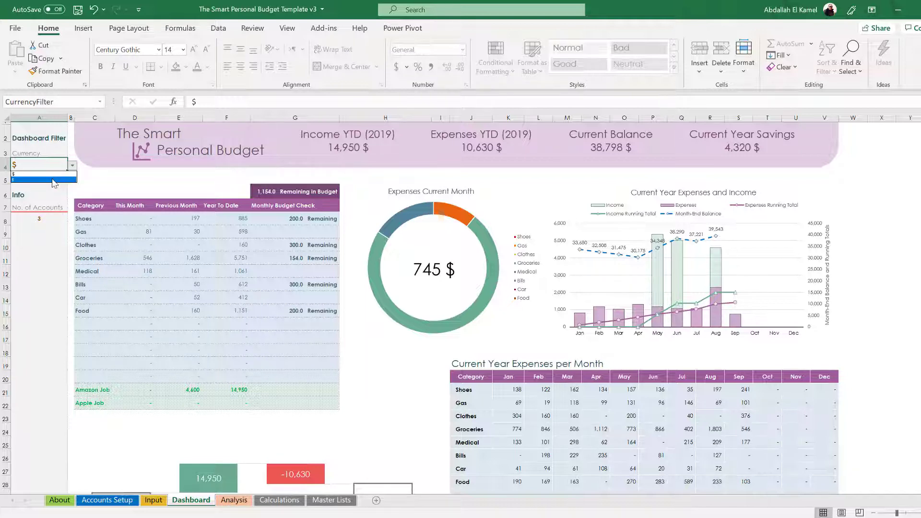
left_click(54, 181)
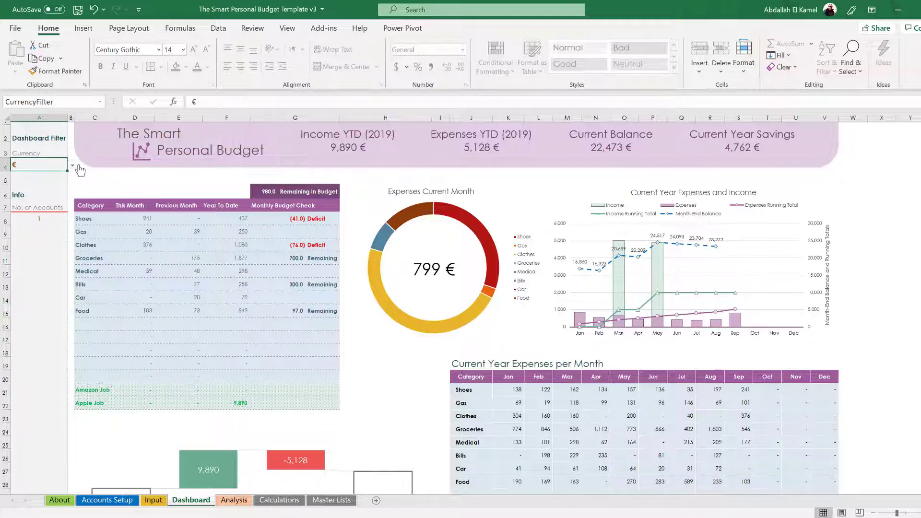
Set the year to analyze to 2019 on the Analysis sheet and review its monthly expenses and income table.
left_click(238, 500)
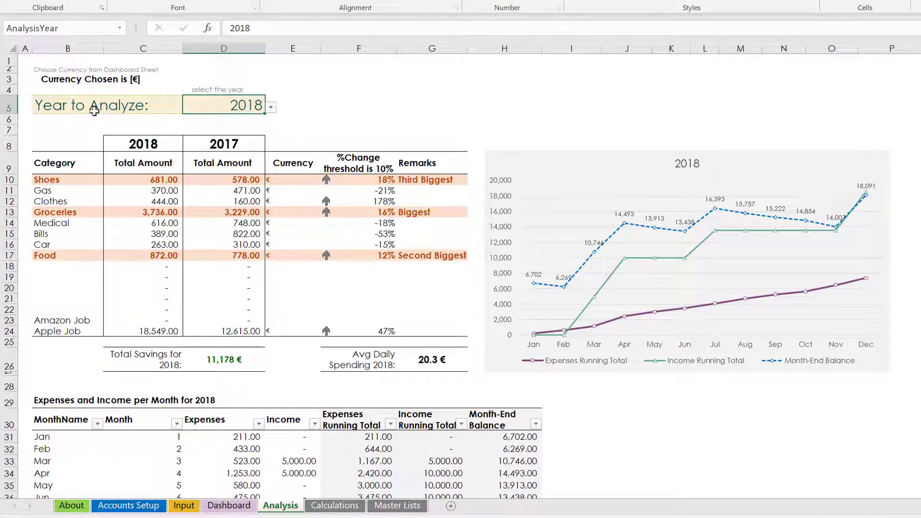
left_click(272, 108)
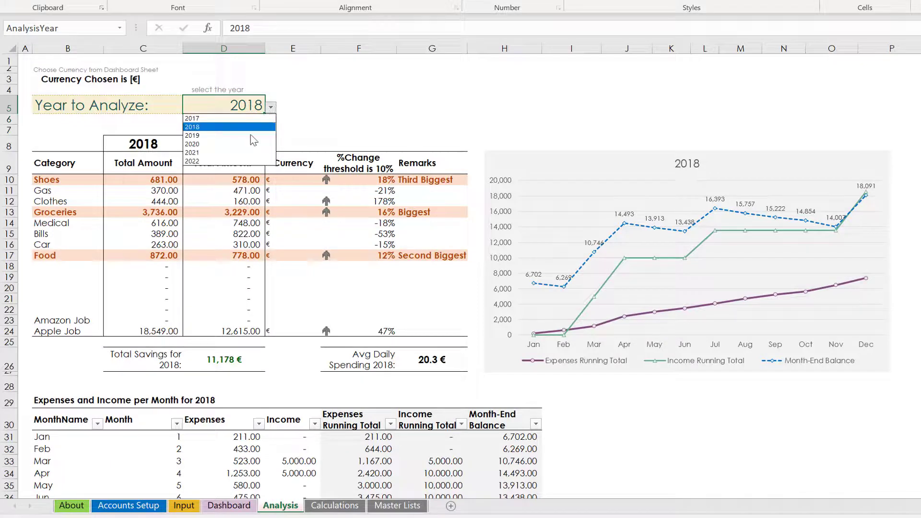
left_click(249, 136)
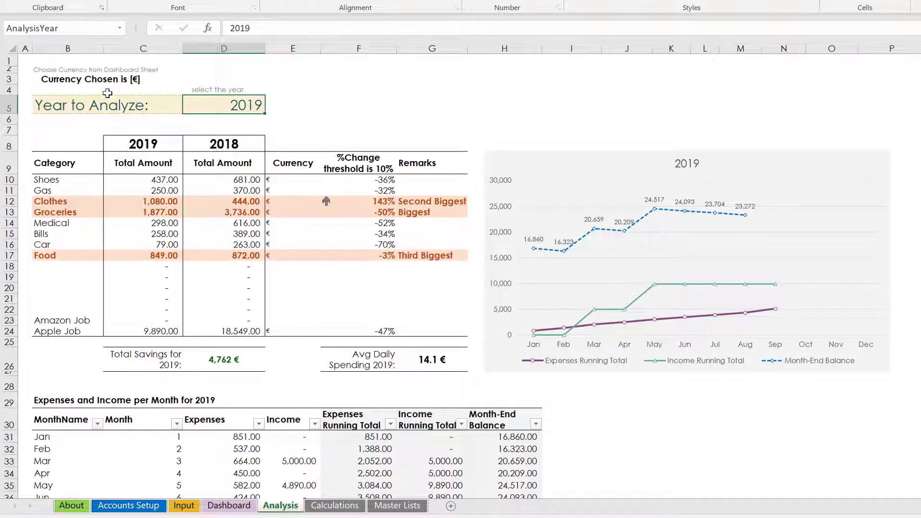
scroll(177, 222, "down", 2)
scroll(177, 222, "down", 1)
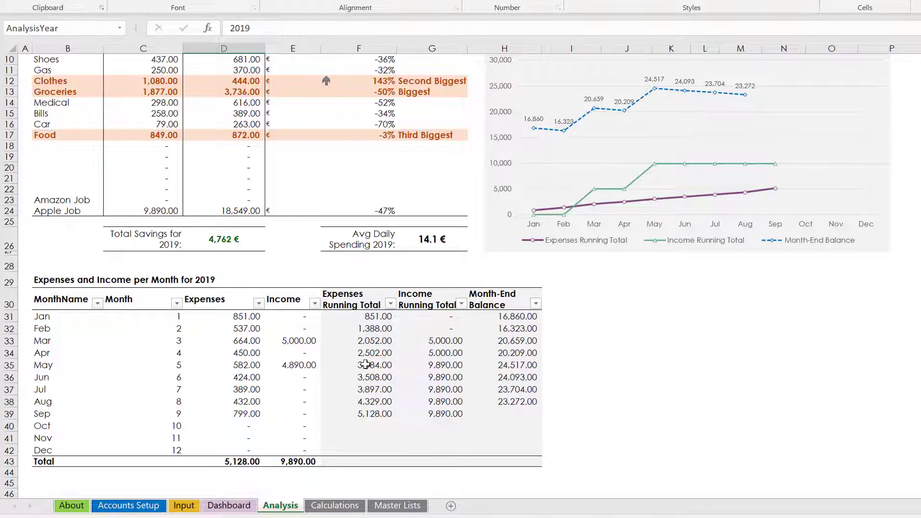
scroll(365, 365, "up", 3)
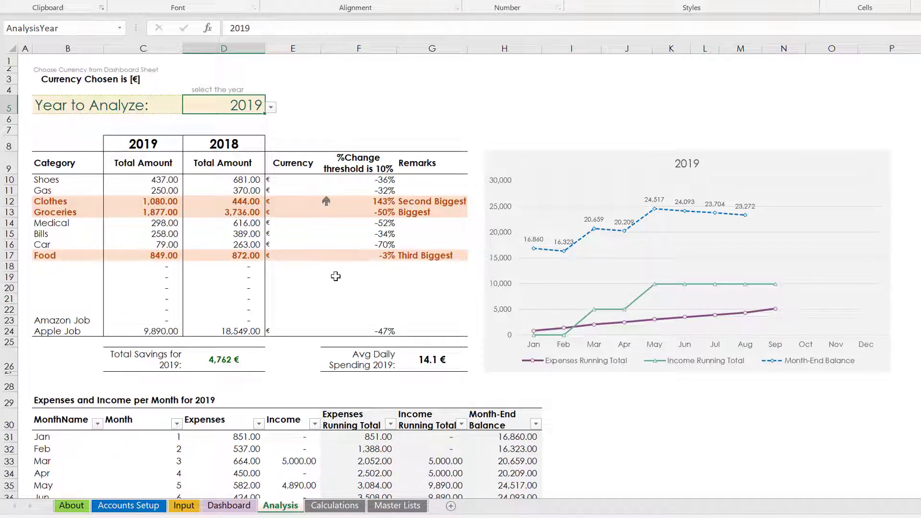
Switch the Dashboard currency filter to $ and review the yearly category comparison and monthly table on the Analysis sheet.
left_click(234, 509)
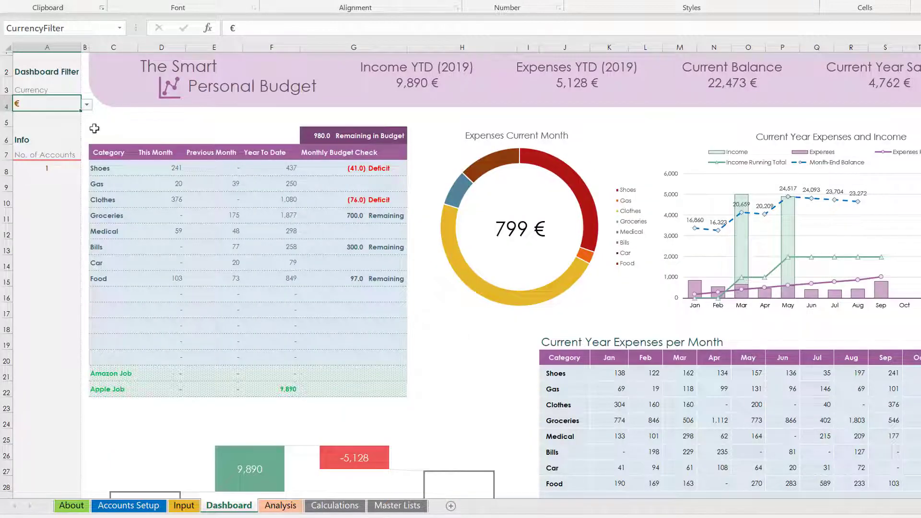
left_click(87, 106)
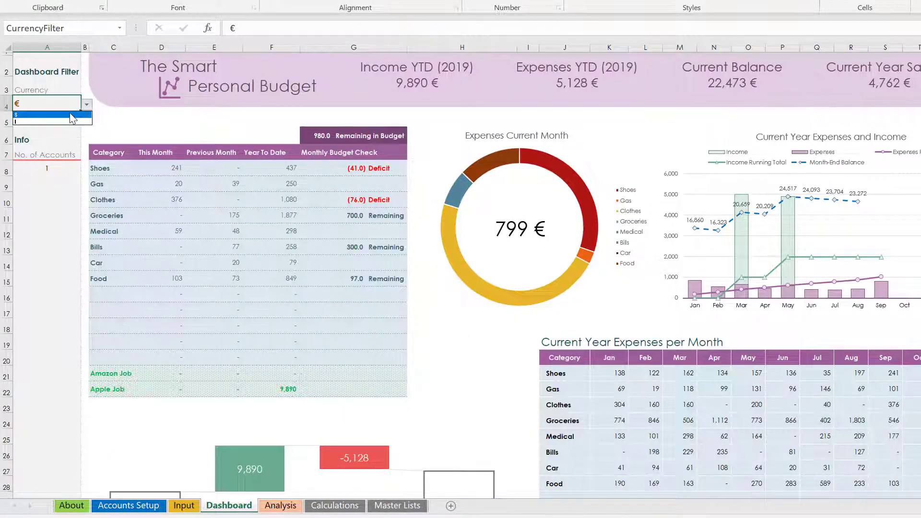
left_click(71, 116)
left_click(280, 507)
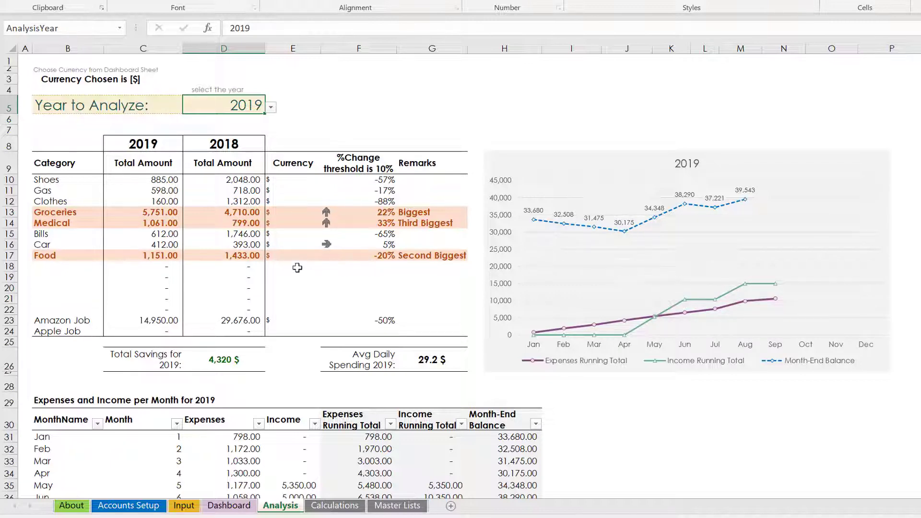
scroll(338, 299, "down", 1)
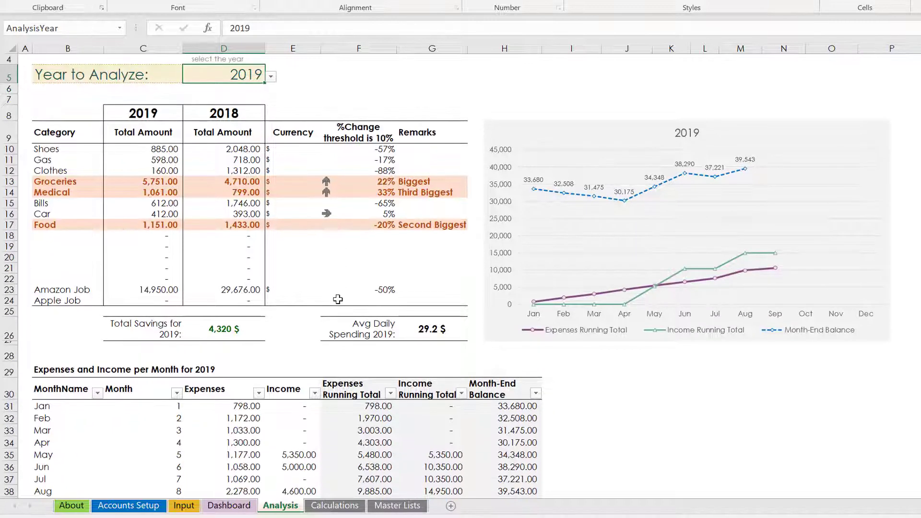
scroll(338, 299, "down", 3)
scroll(338, 299, "up", 4)
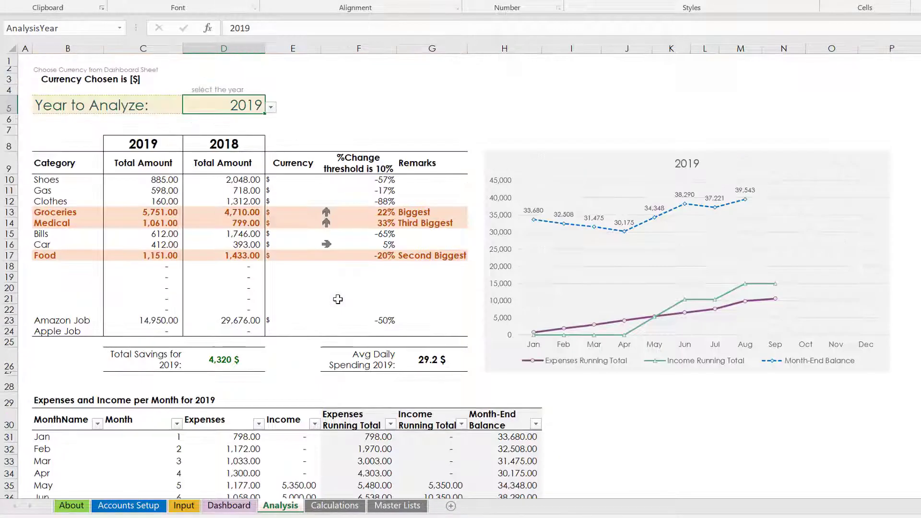